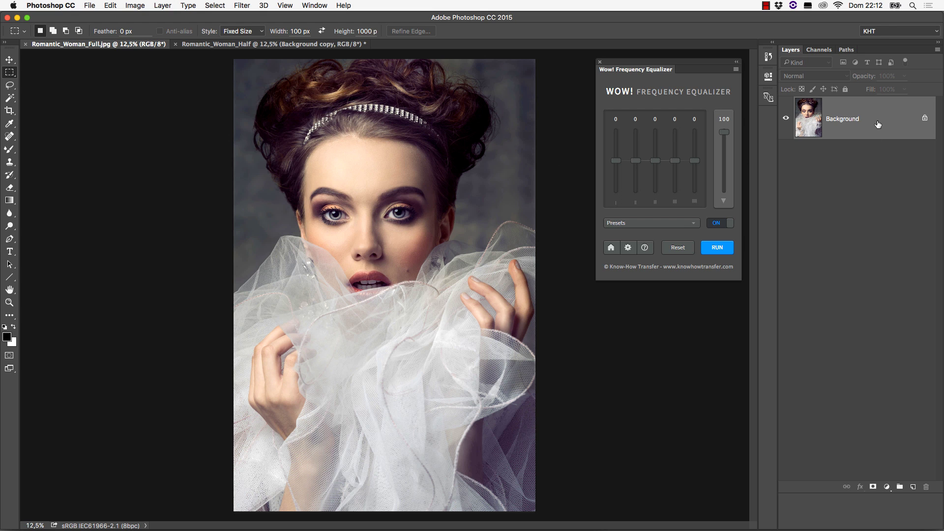
Duplicate the Background layer into a Background copy layer above the original
drag(880, 118, 911, 473)
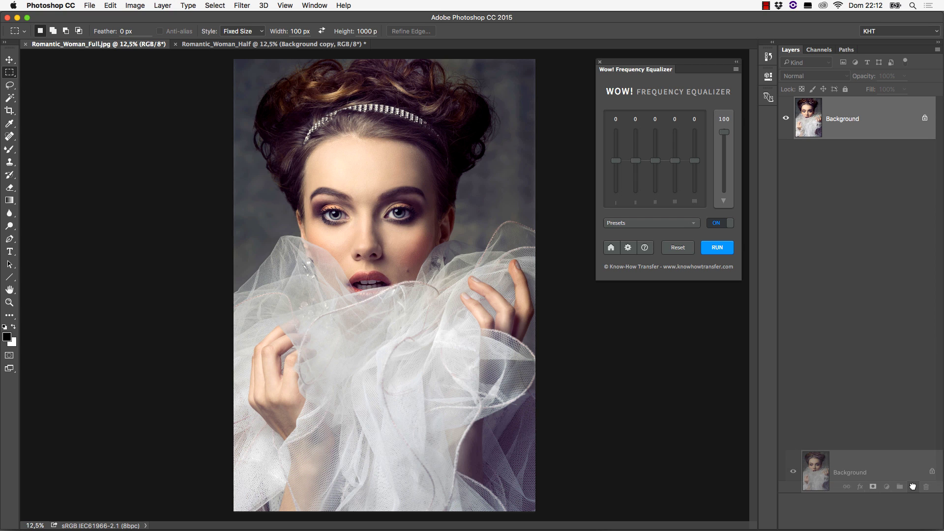
drag(912, 487, 913, 488)
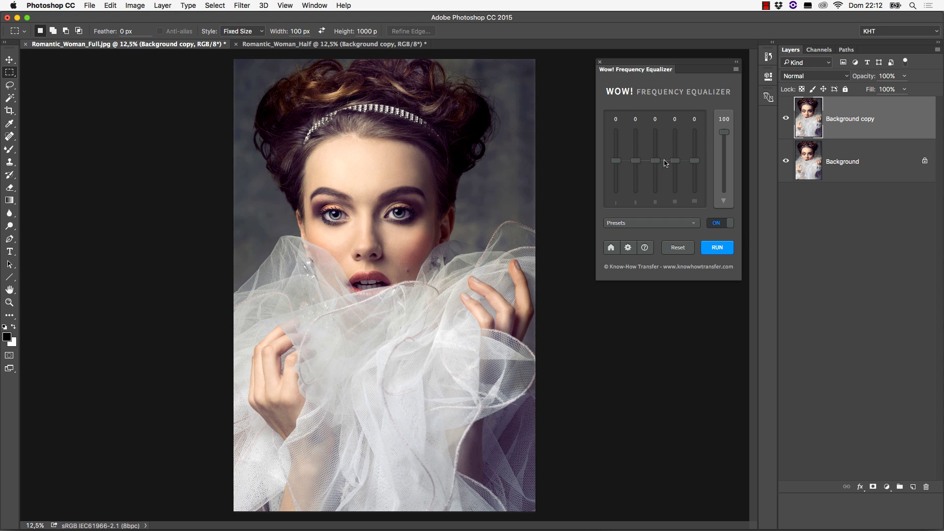
Hand-set the equalizer bands to -7, 0, 9, -7, 0, keeping the effect strength at 100
click(649, 224)
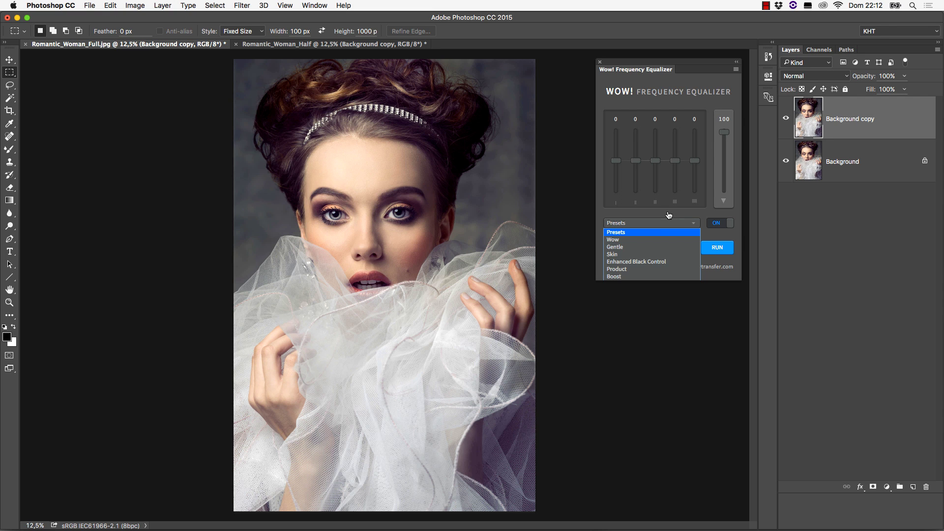
click(668, 215)
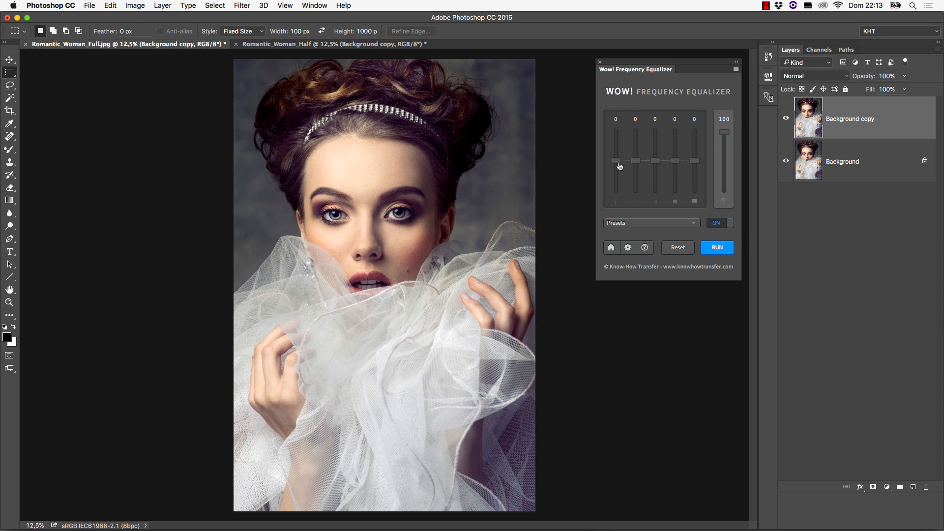
drag(620, 165, 656, 138)
drag(675, 161, 678, 185)
drag(724, 133, 732, 204)
drag(724, 189, 718, 125)
Apply the Wow preset to the Background copy layer and run it
click(649, 224)
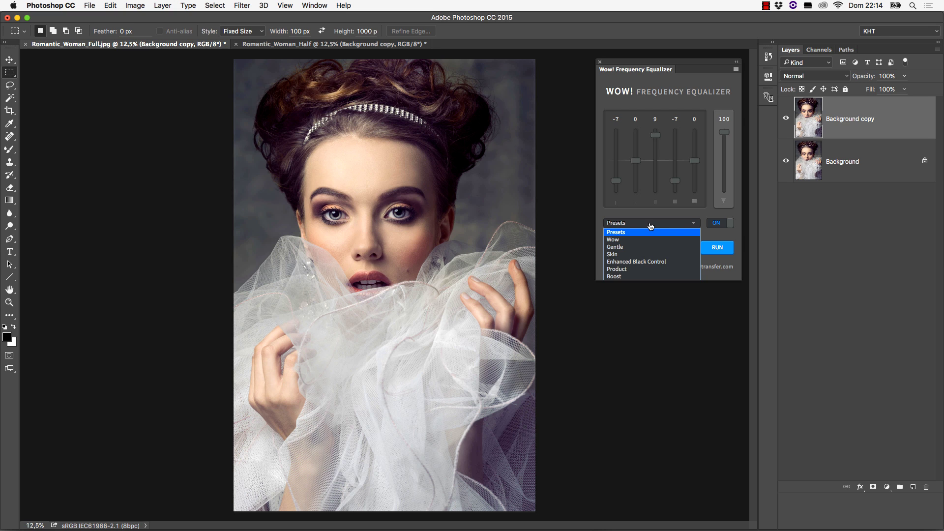
click(649, 240)
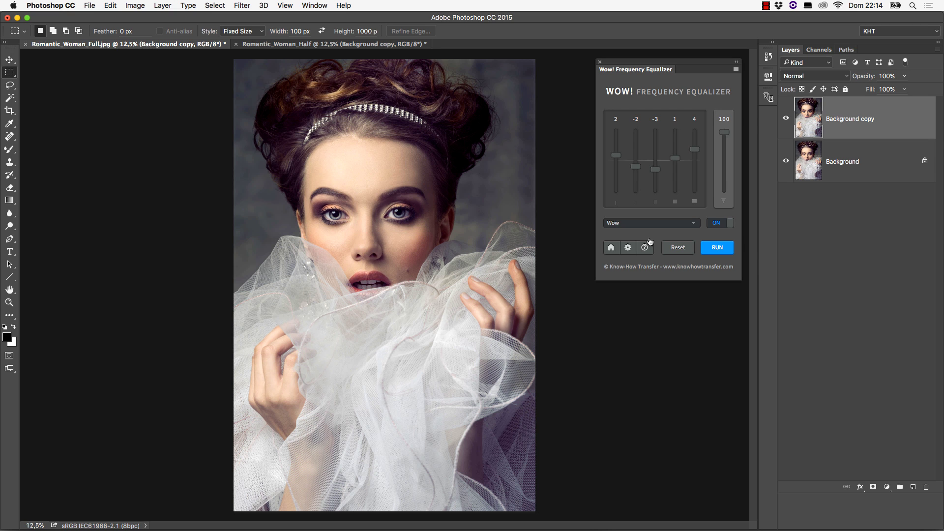
click(719, 248)
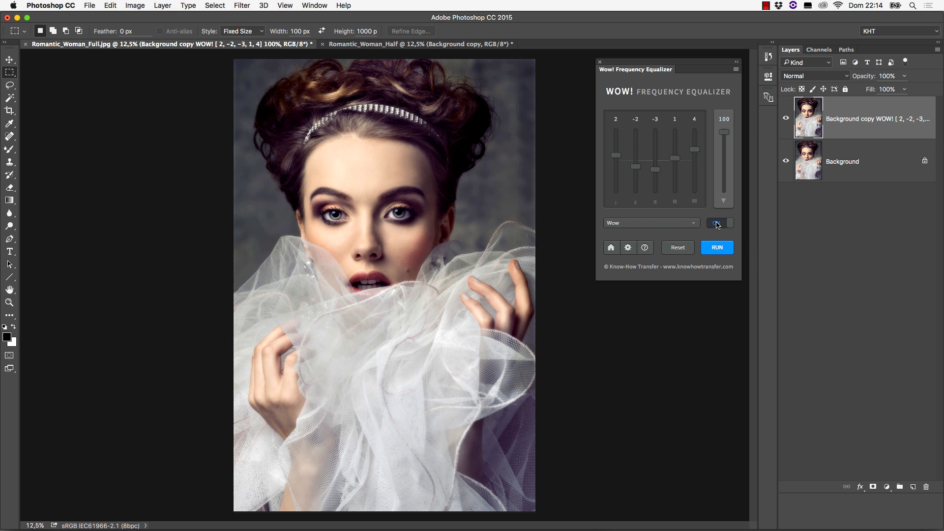
Compare the effect off and on, then reset all five bands to 0
click(717, 224)
click(718, 224)
click(678, 247)
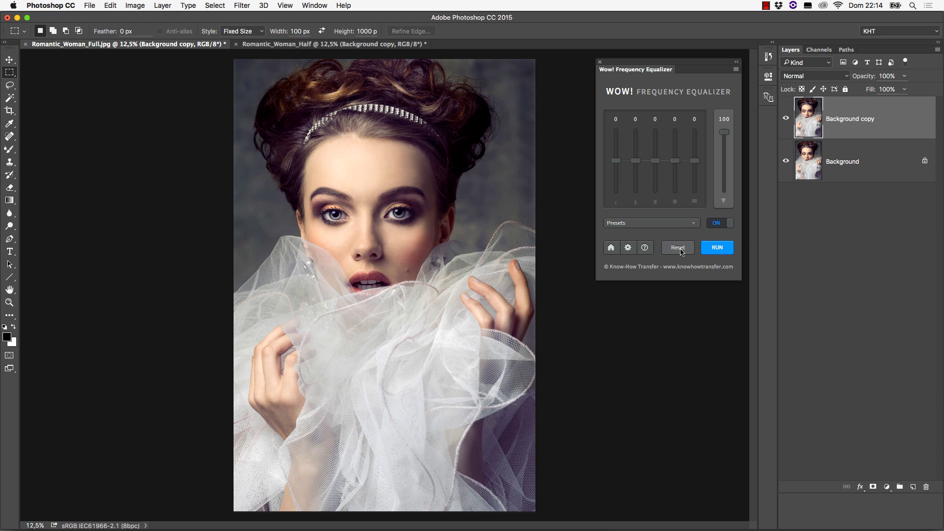
Zoom in on the eyes, then enable and save Live Preview in the equalizer preferences
key(super+equal)
key(super+equal)
key(super+equal)
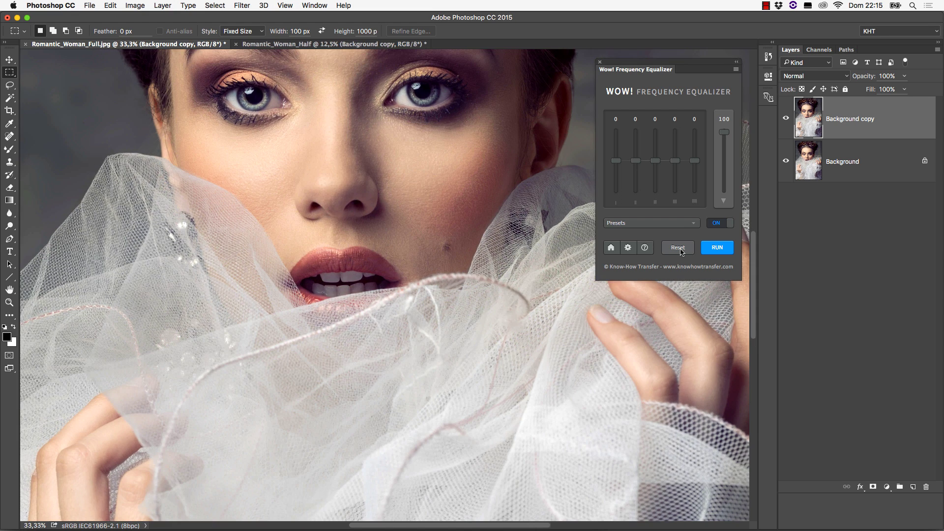
drag(360, 133, 404, 208)
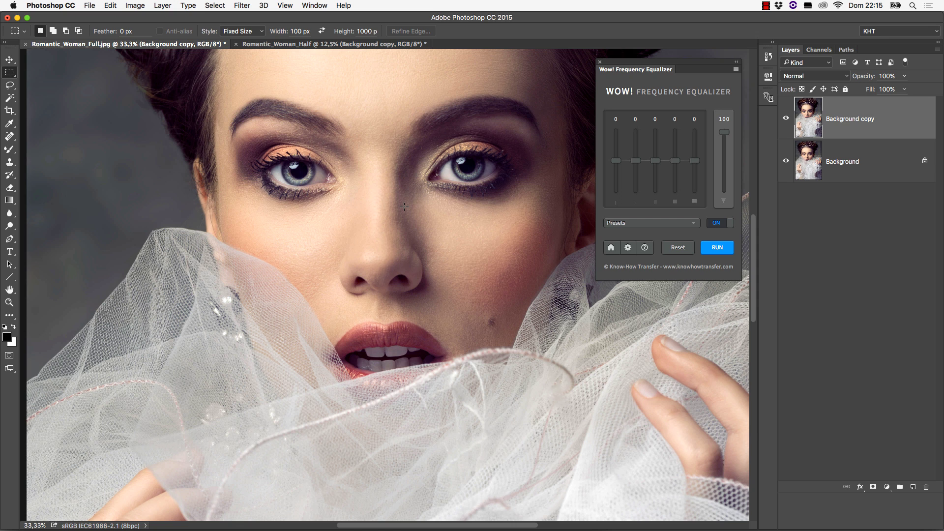
click(628, 248)
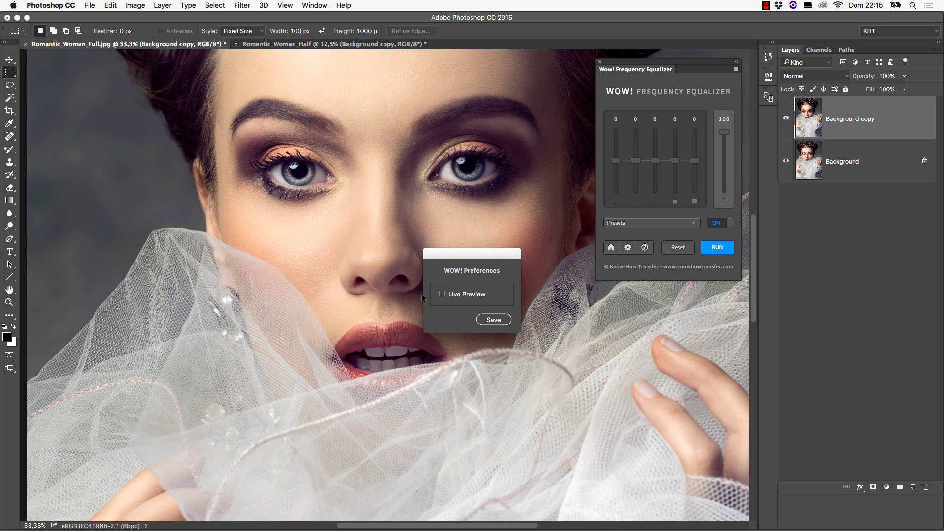
click(442, 294)
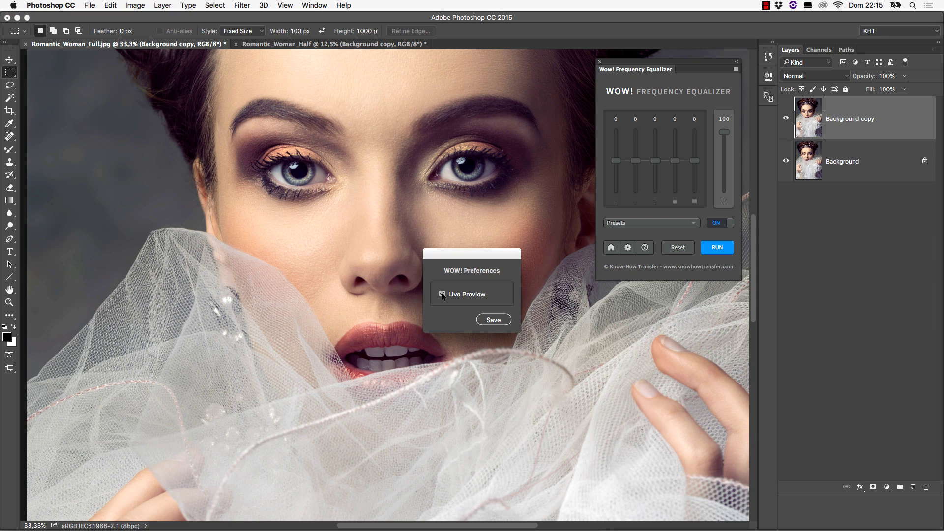
click(494, 319)
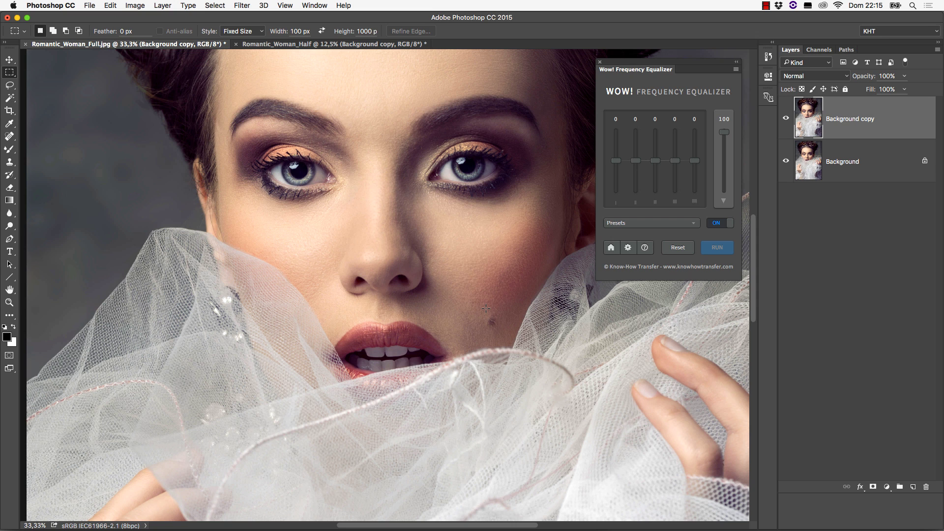
Preview the Wow, Gentle and Skin presets in turn on the duplicate layer
click(627, 224)
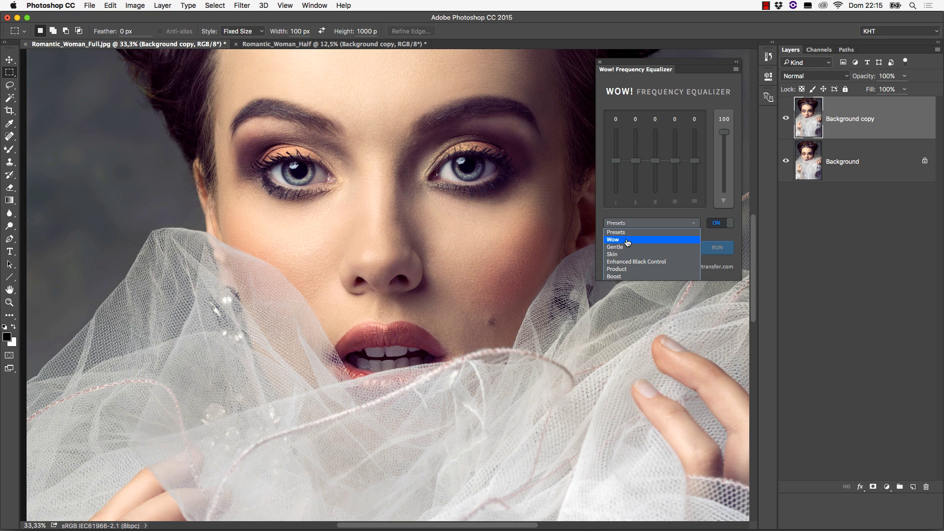
click(627, 241)
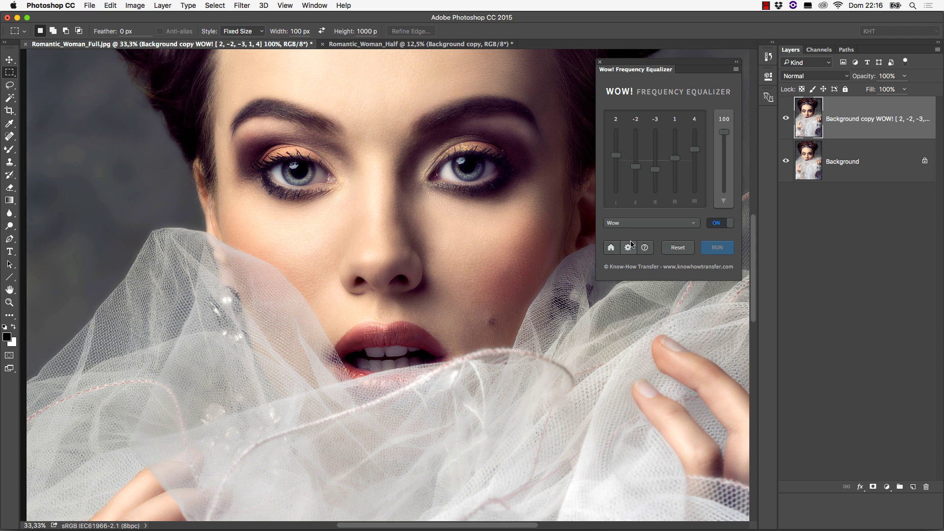
click(635, 226)
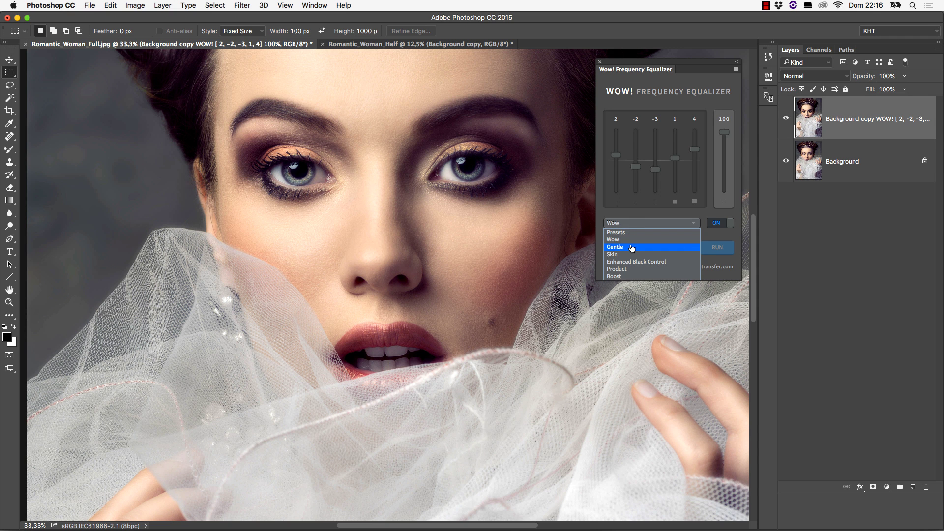
click(631, 247)
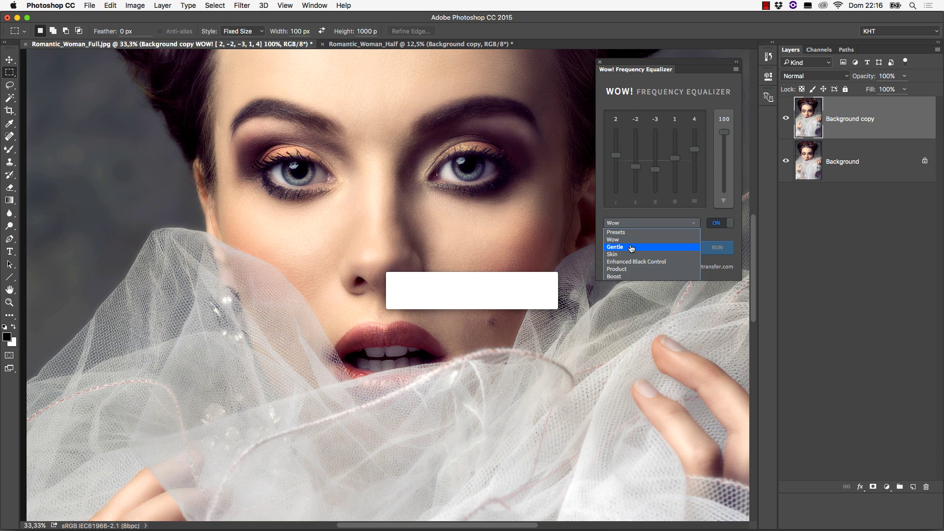
click(642, 226)
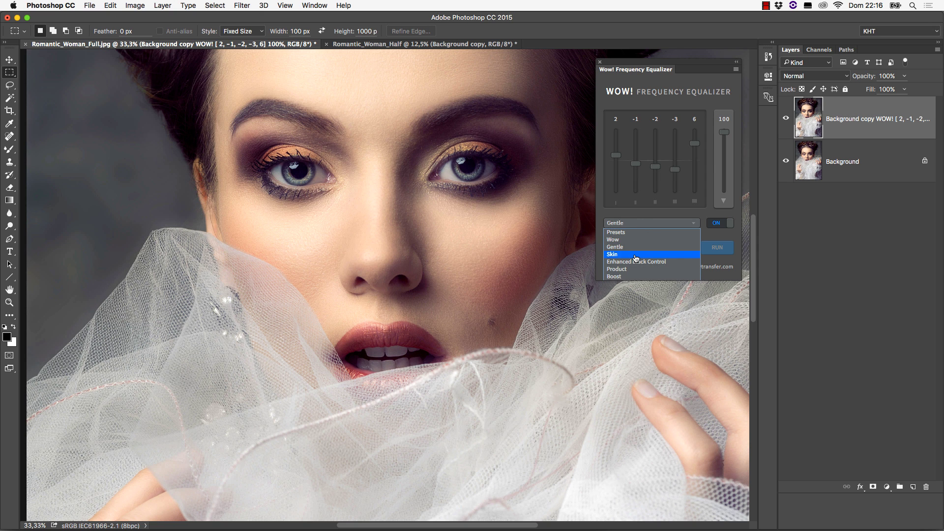
click(635, 255)
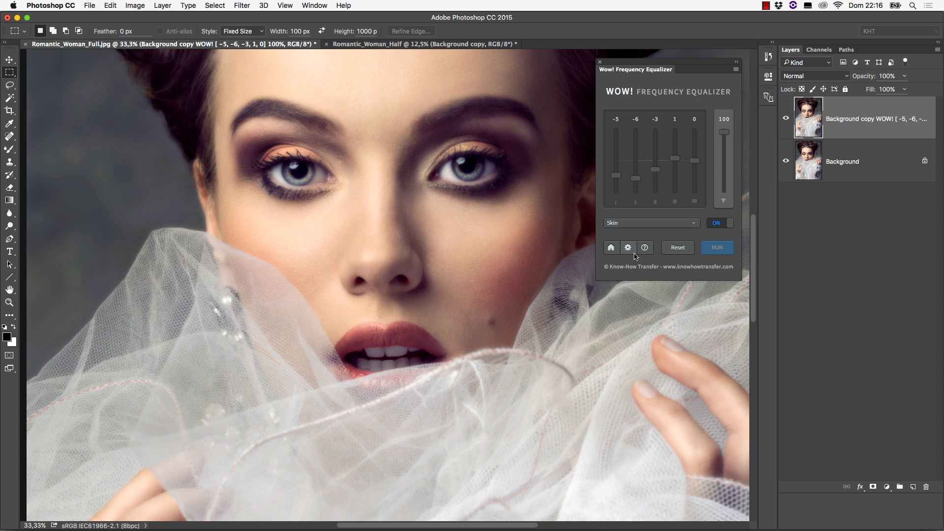
Try Enhanced Black Control and Product, then settle on Boost (bands 2, 0, 0, 3, 6)
click(638, 229)
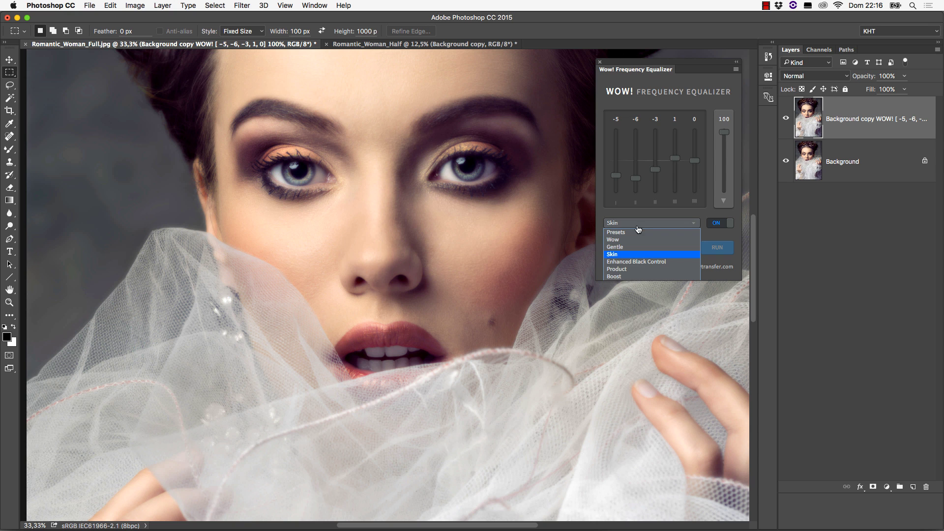
click(636, 262)
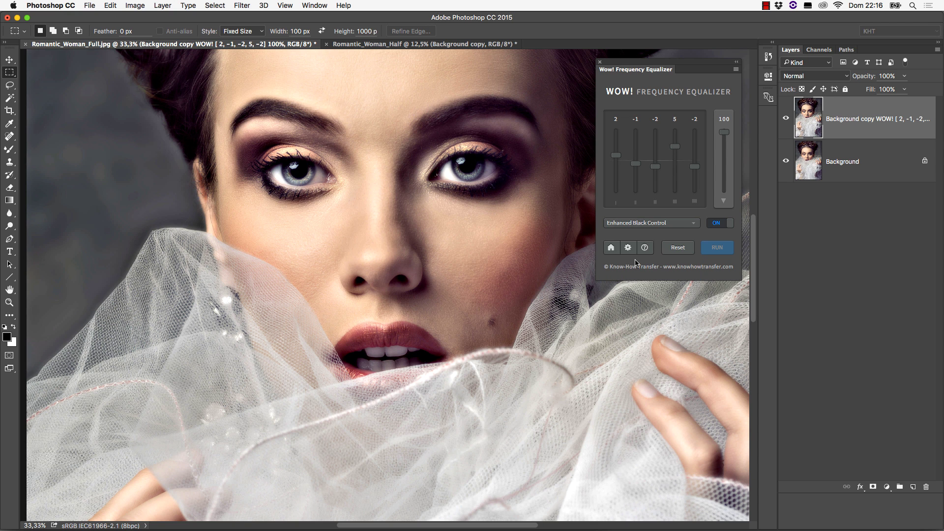
click(637, 224)
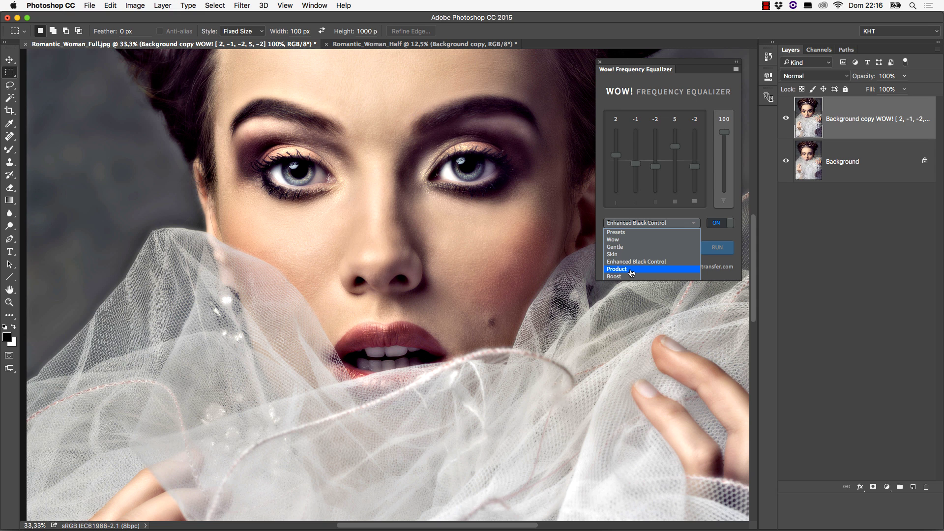
click(631, 272)
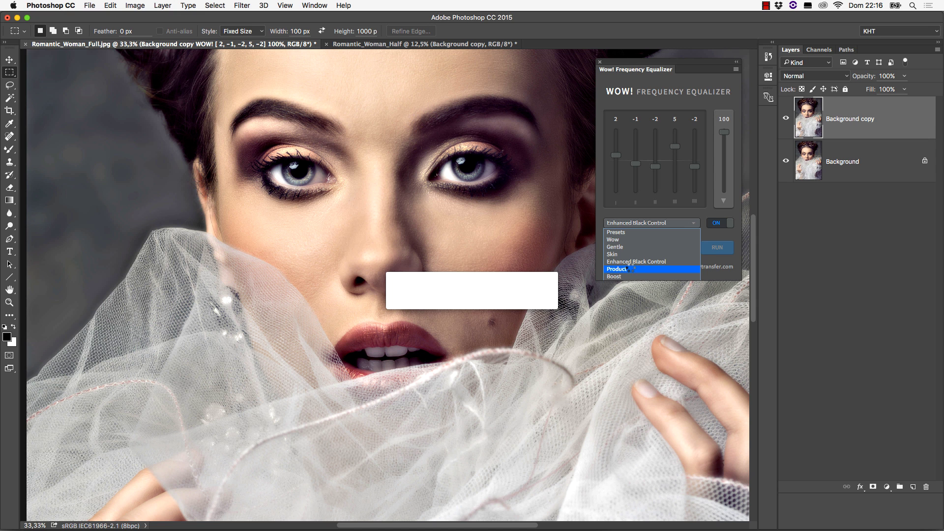
click(636, 226)
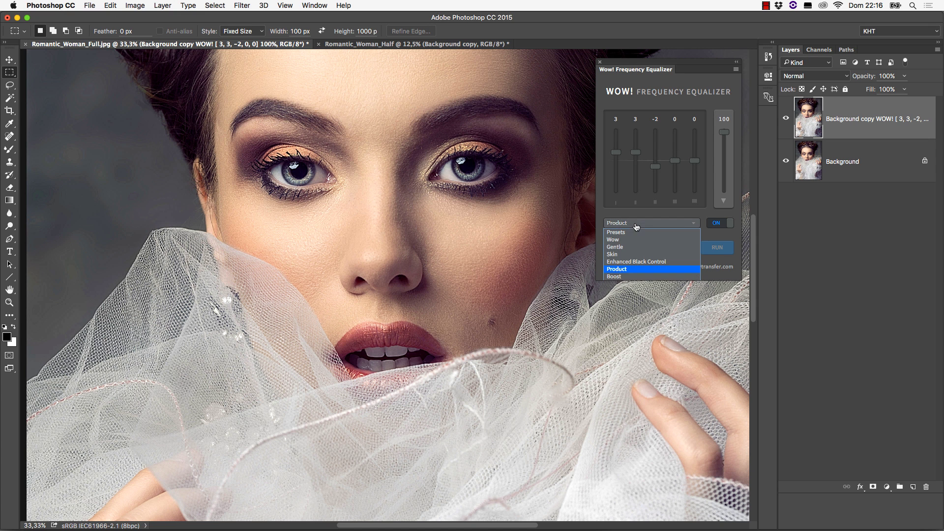
click(629, 276)
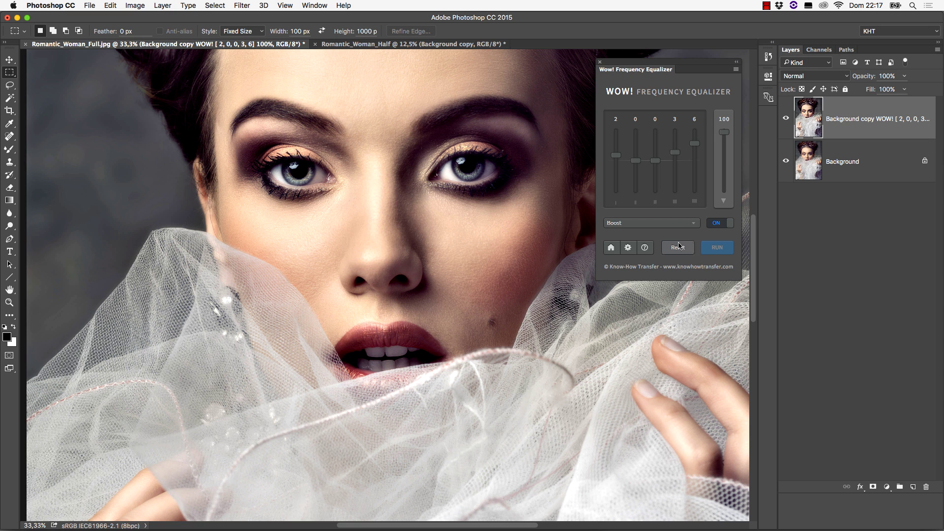
Dip the strength to 31 and back to 100, then raise the second band to 7
drag(725, 136, 723, 172)
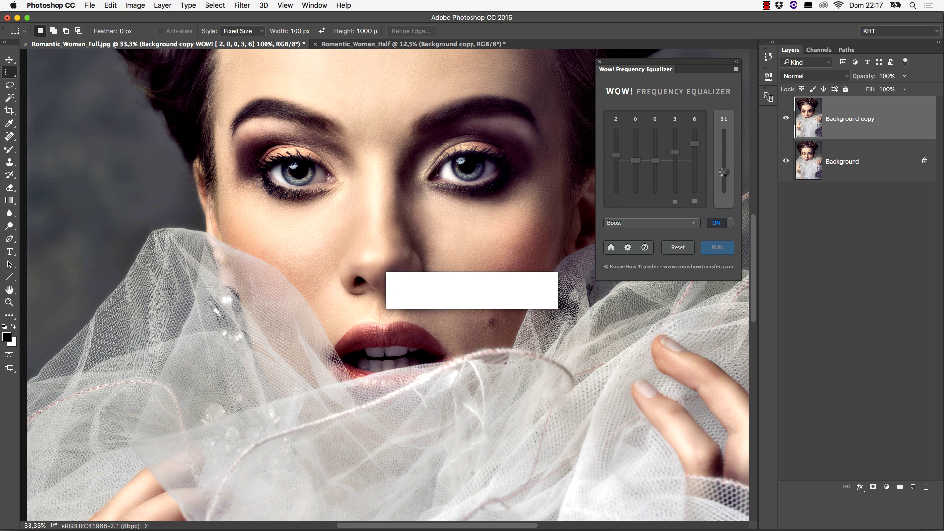
drag(724, 173, 722, 130)
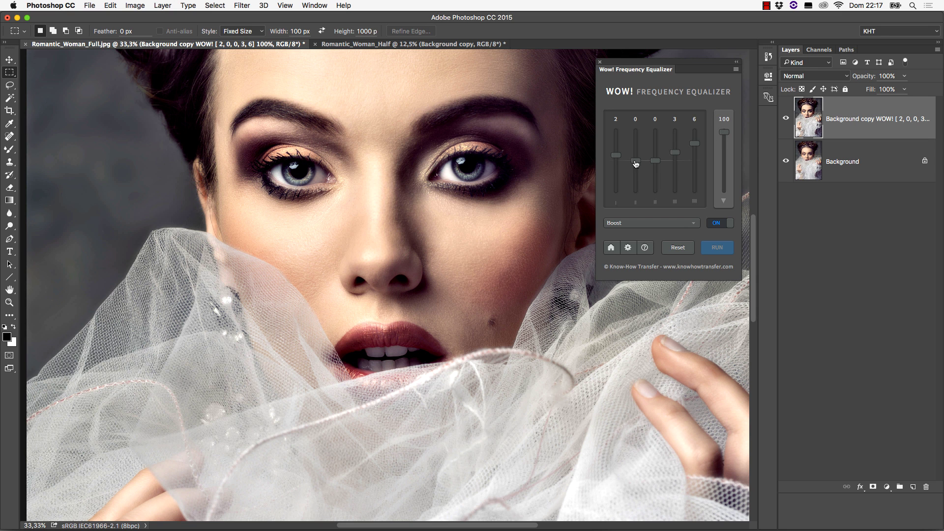
drag(635, 164, 636, 141)
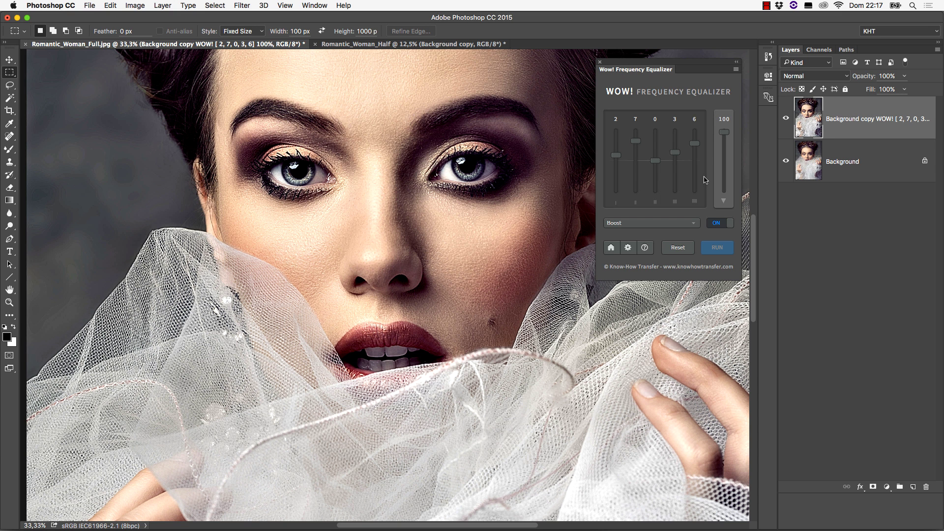
click(634, 223)
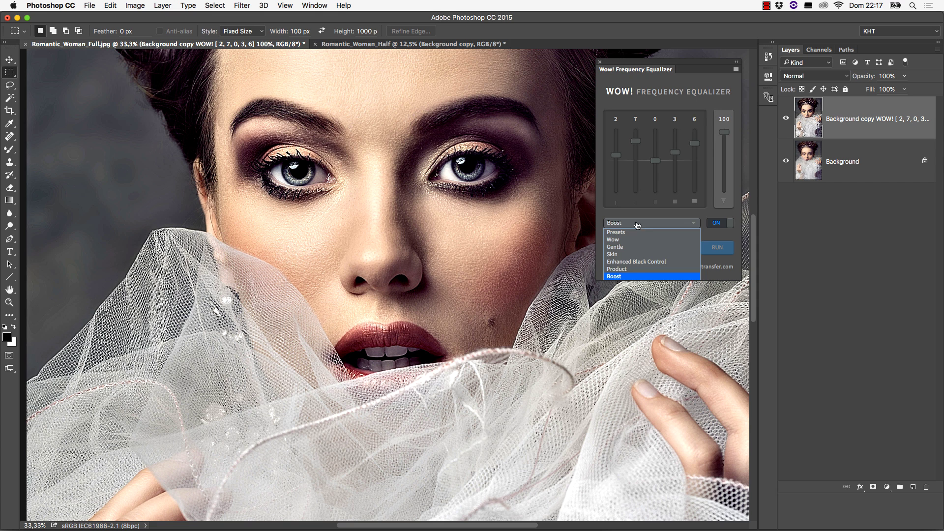
Apply Enhanced Black Control to the full portrait, then to the half-size portrait
click(638, 262)
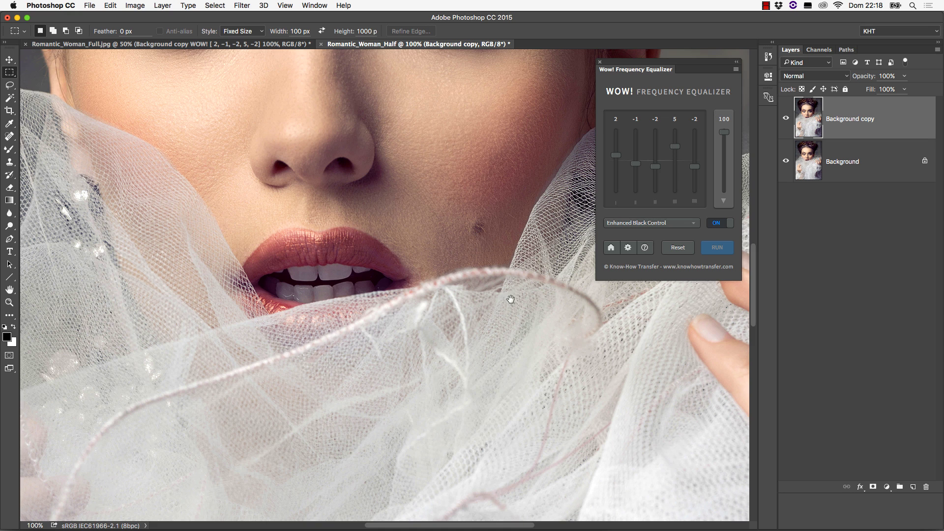
drag(423, 91, 468, 251)
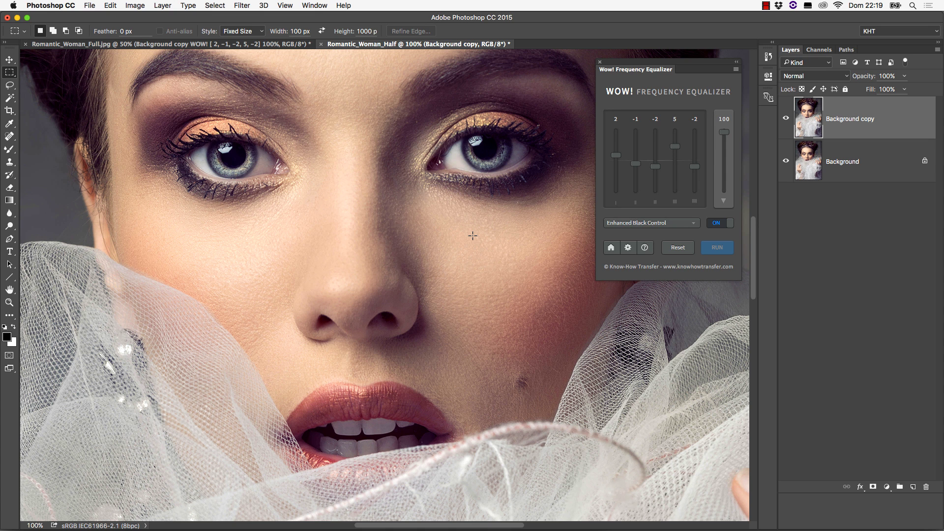
click(644, 223)
click(639, 262)
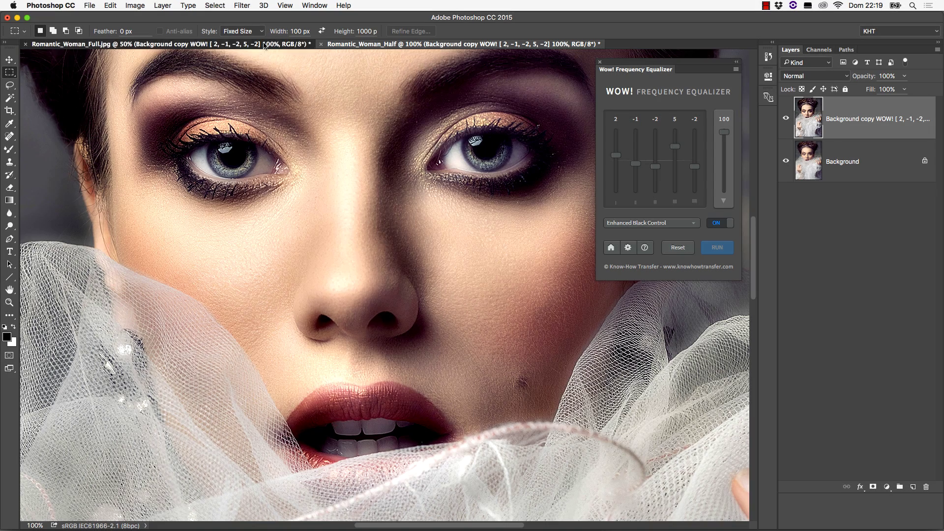
Switch back and forth between the full and half-size portrait tabs to compare results
click(265, 45)
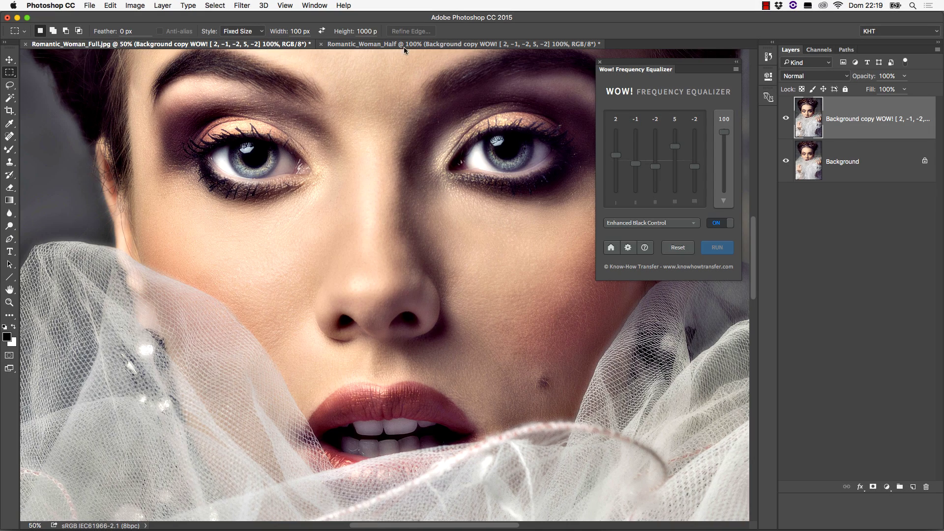
click(441, 46)
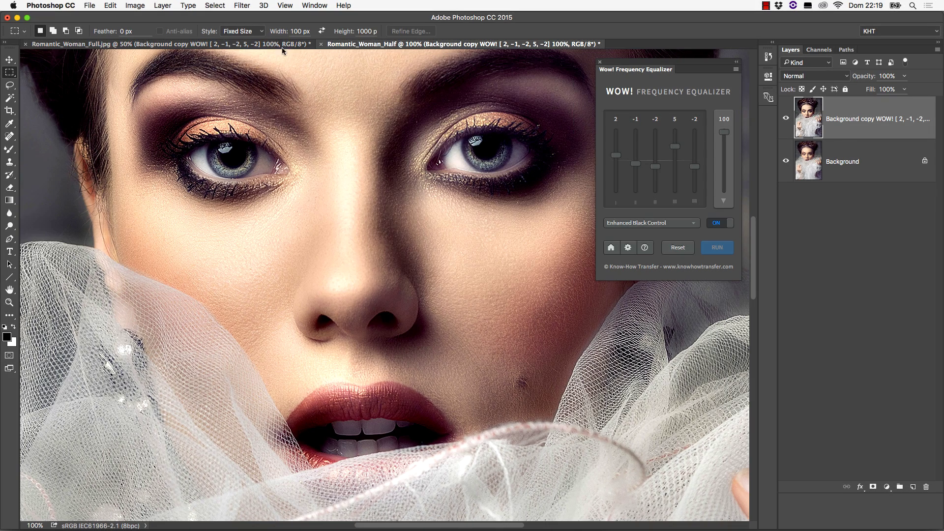
click(276, 45)
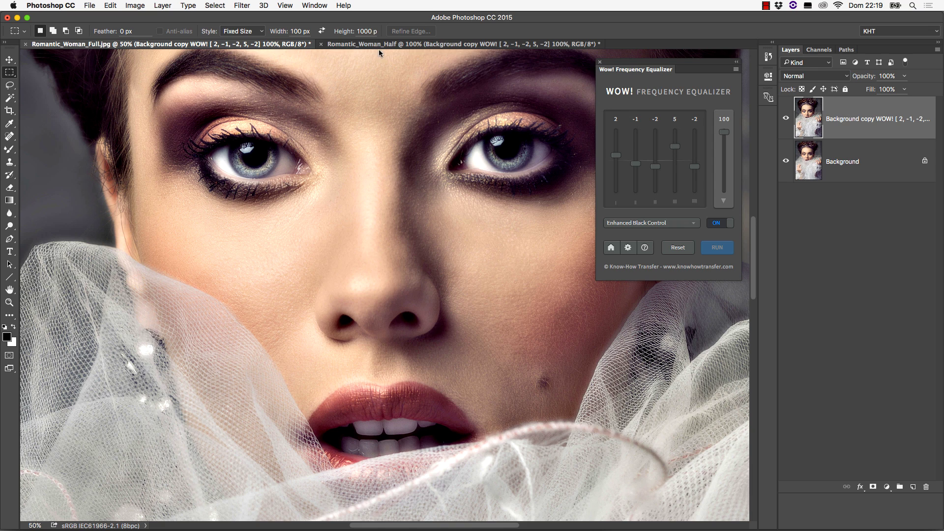
click(424, 44)
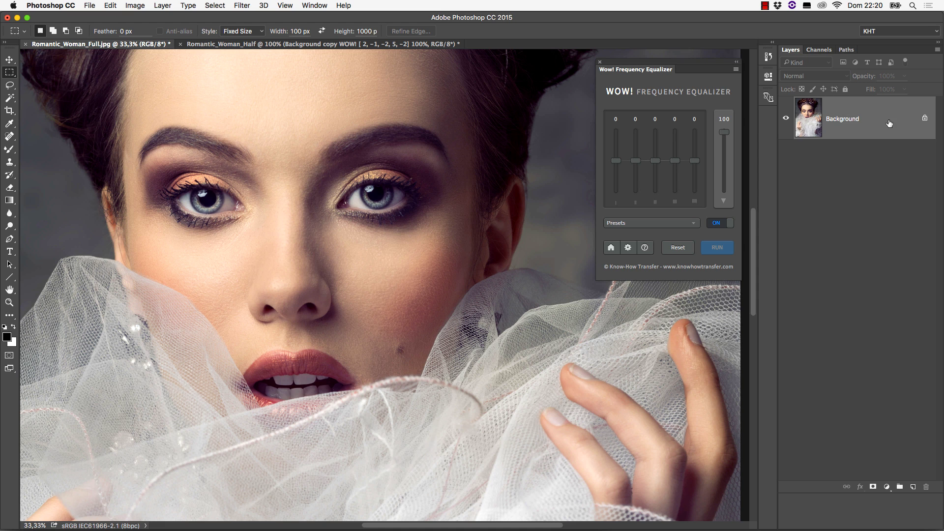
Duplicate the full portrait's Background layer and apply the Wow preset to the copy
drag(889, 122, 913, 488)
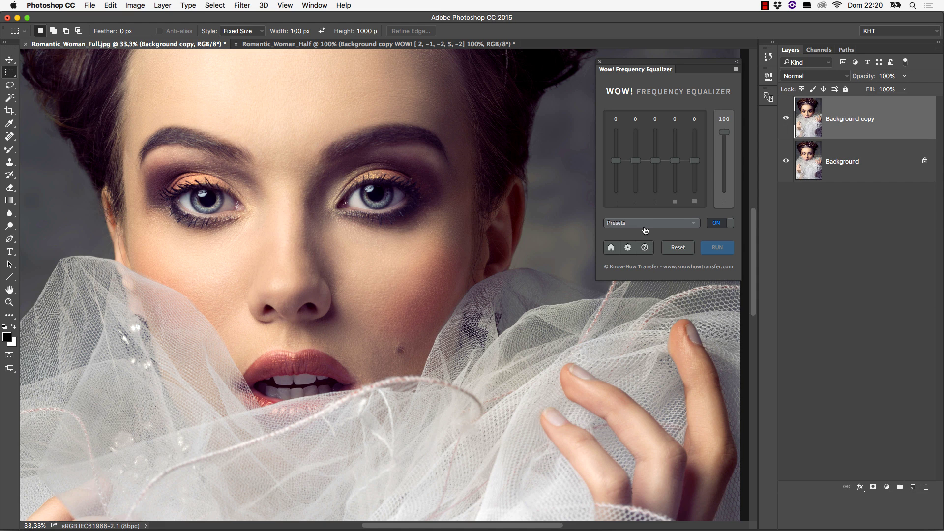
click(648, 223)
click(646, 240)
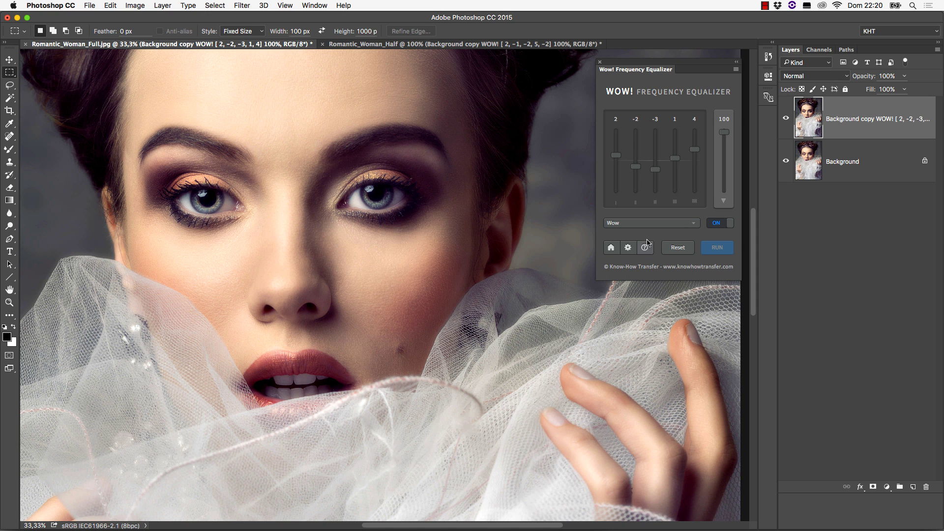
Set strength to 77%, the first band to -10 and the fifth band to 10
drag(723, 132, 725, 149)
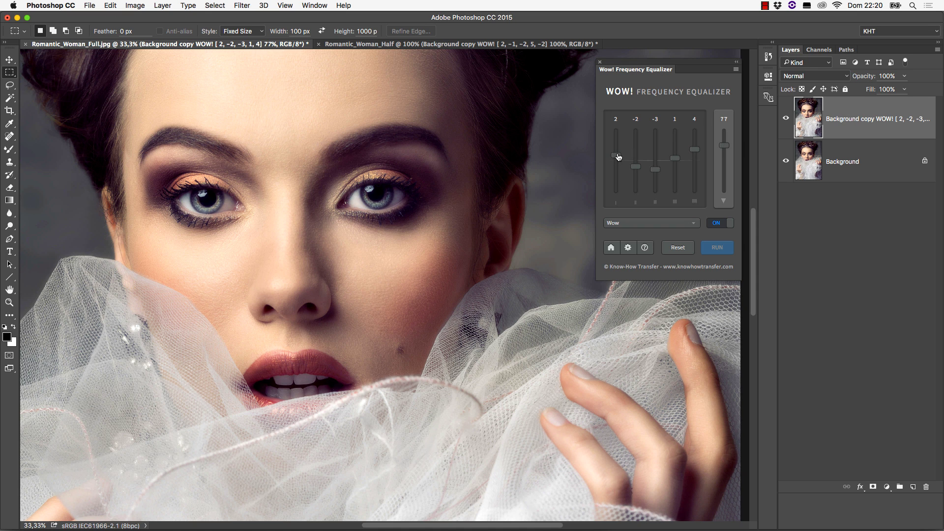
drag(618, 158, 618, 120)
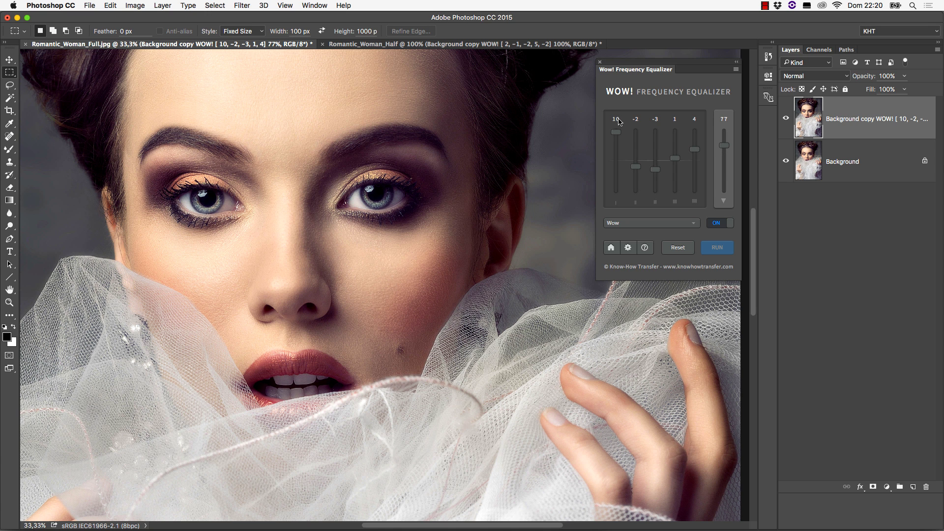
drag(616, 133, 619, 205)
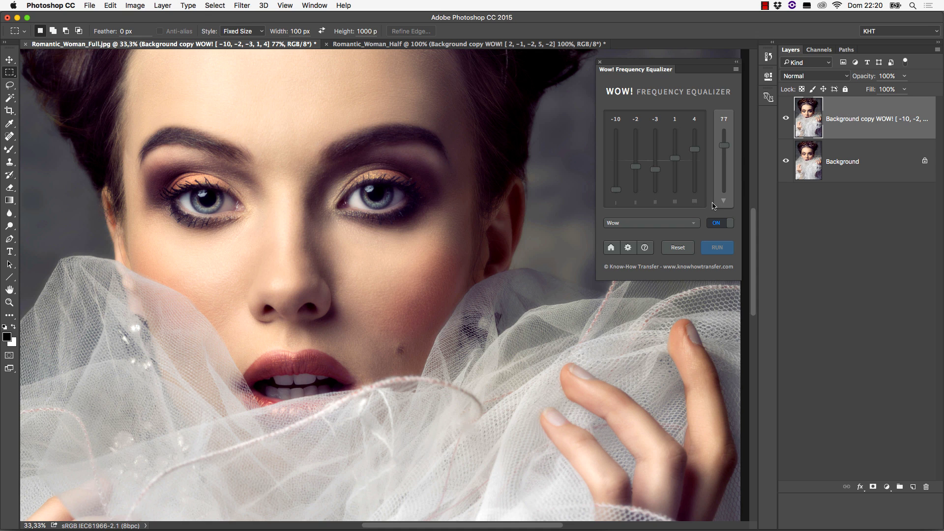
drag(694, 149, 693, 121)
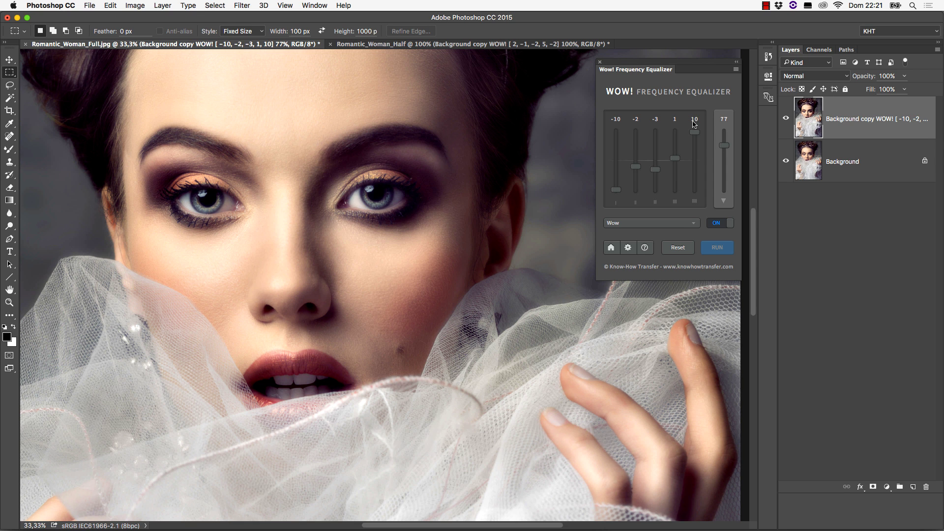
click(722, 226)
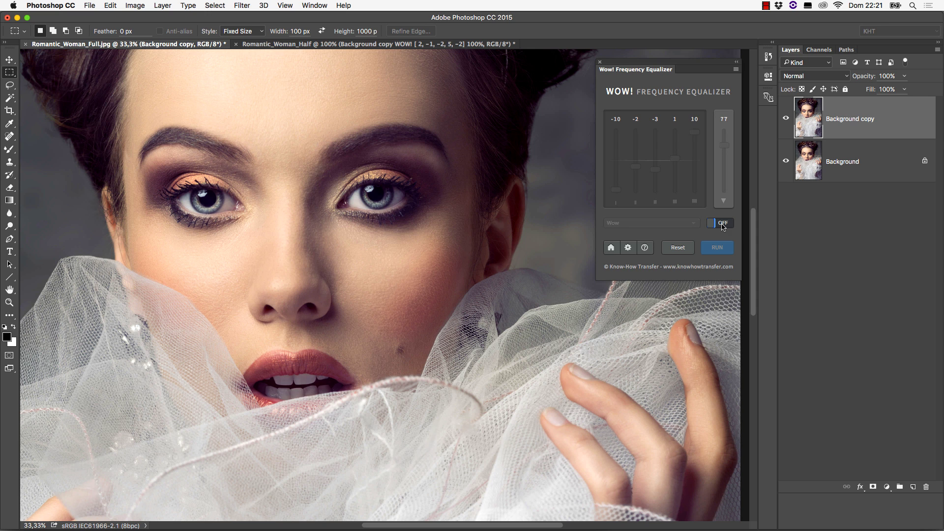
click(726, 226)
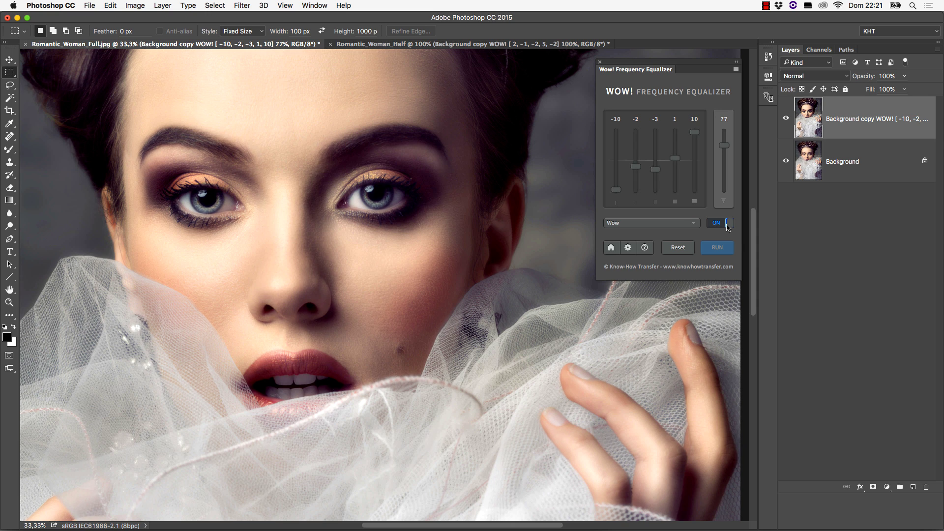